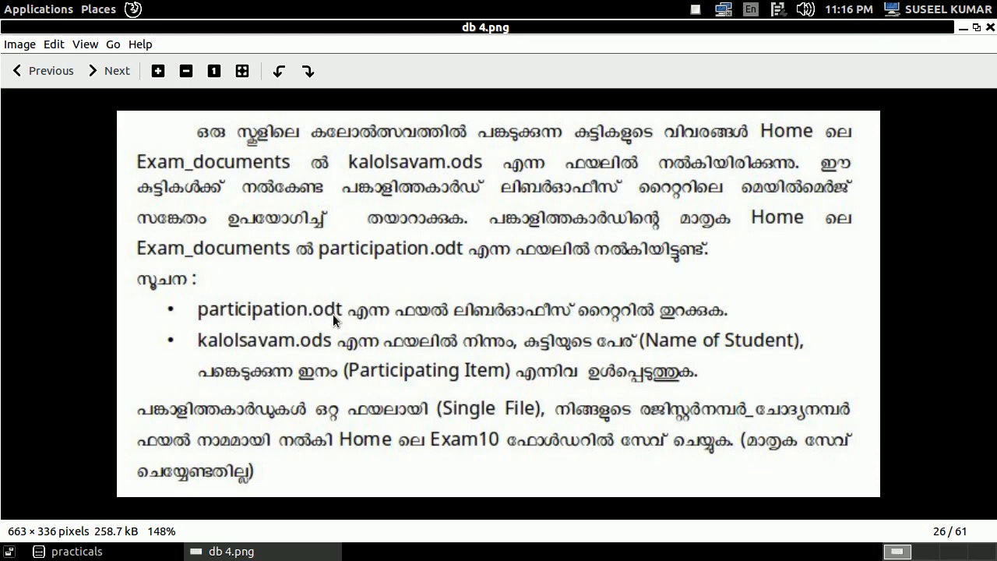
# Open participation.odt from the Exam_documents folder in Home with LibreOffice Writer
pyautogui.click(110, 11)
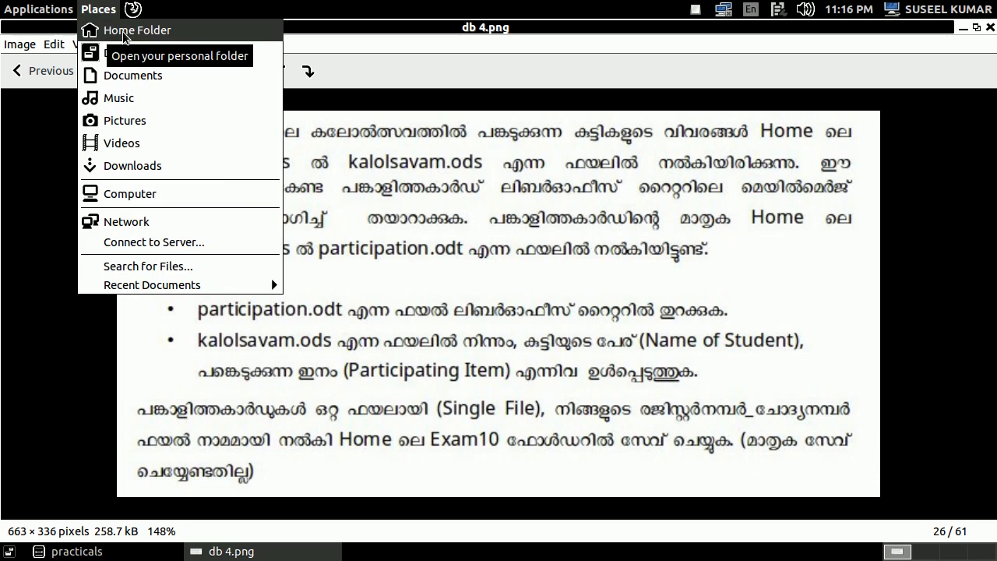
pyautogui.click(123, 32)
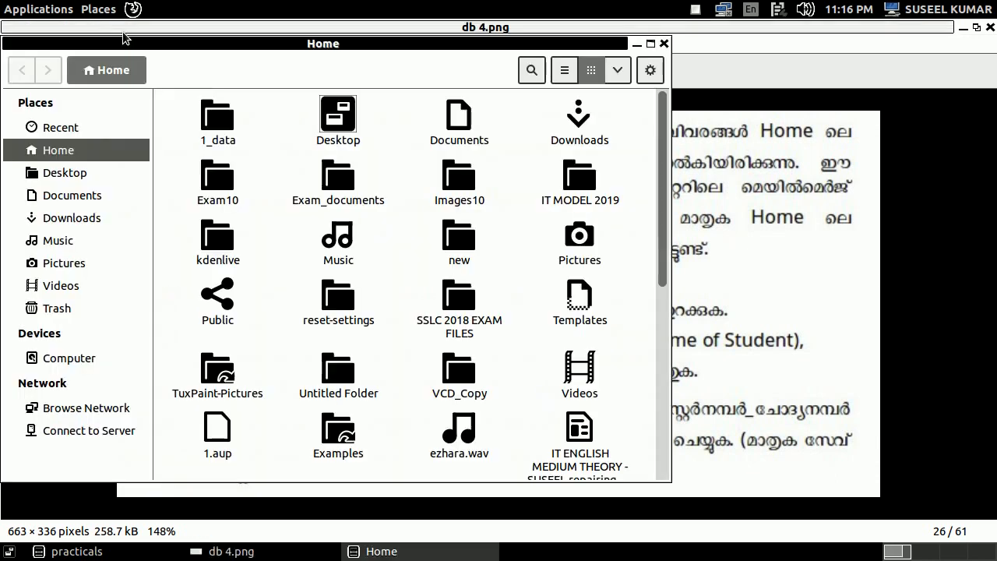
pyautogui.doubleClick(336, 184)
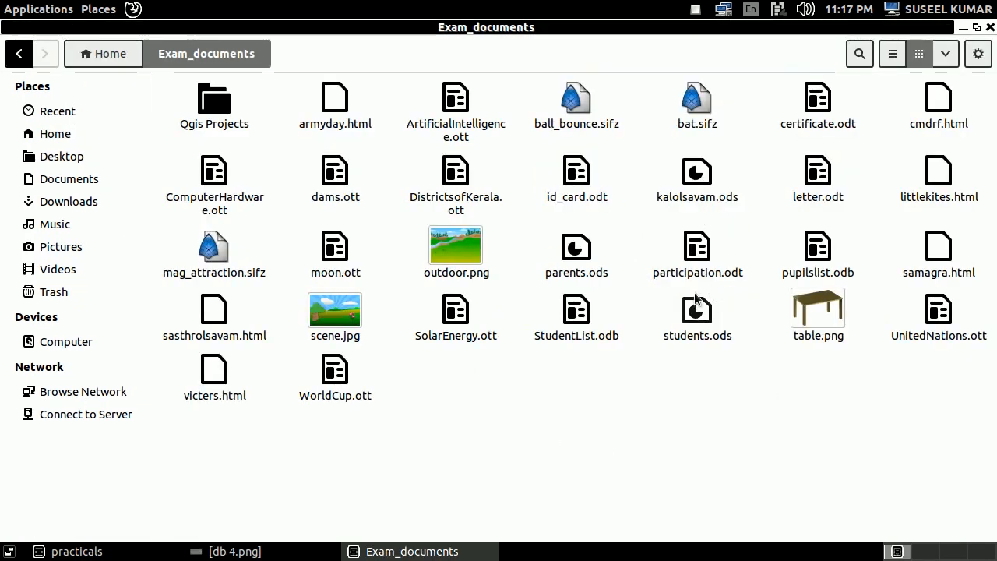
pyautogui.doubleClick(696, 248)
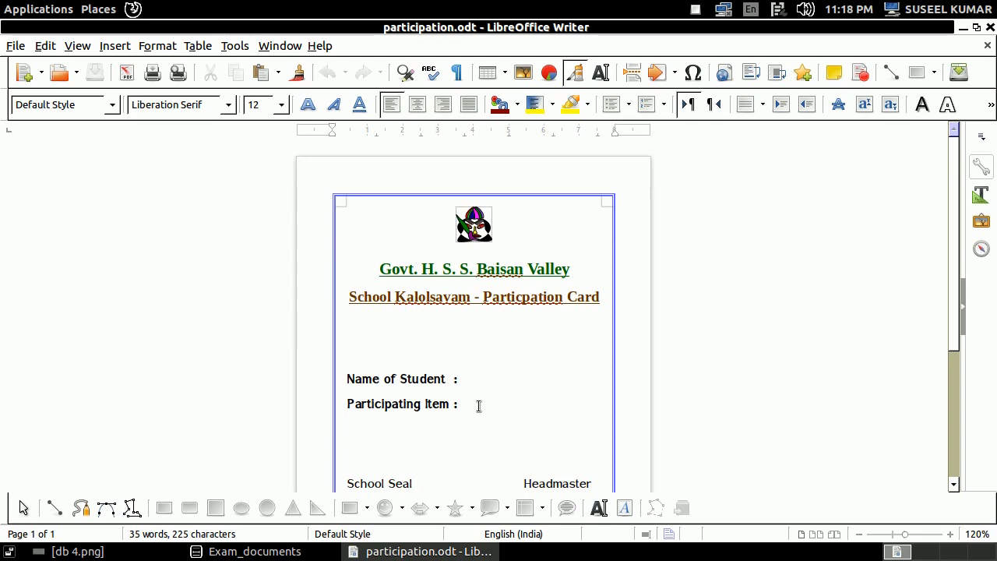
# Choose mail merge fields as the database field type and add kalolsavam.ods from the Exam_documents folder as the database file
pyautogui.click(113, 47)
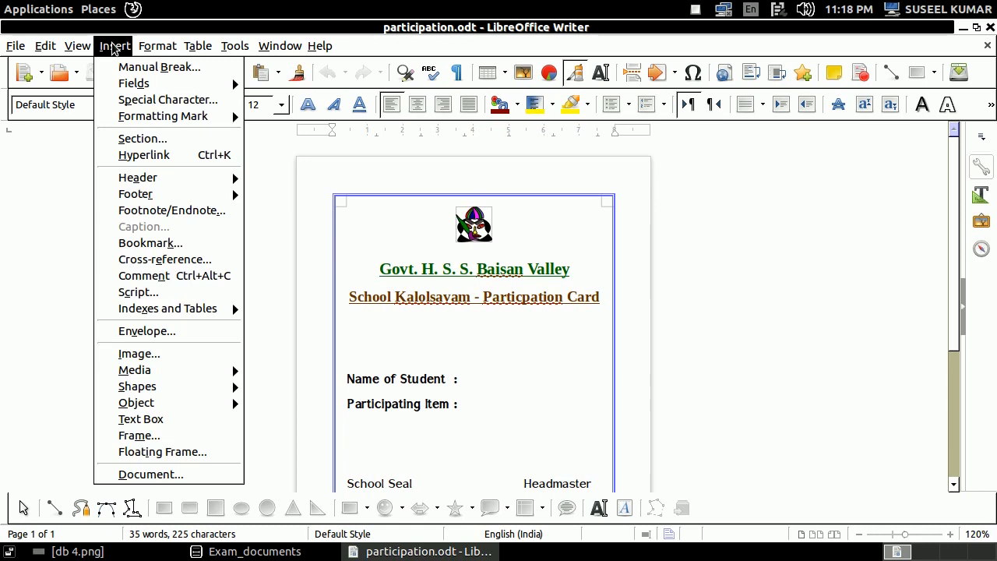
pyautogui.moveTo(125, 86)
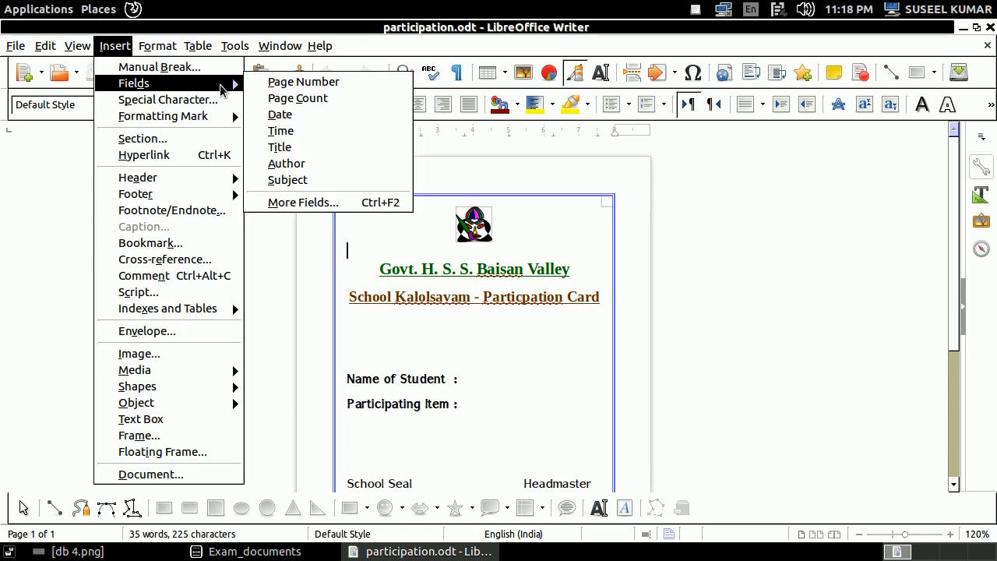
pyautogui.click(300, 202)
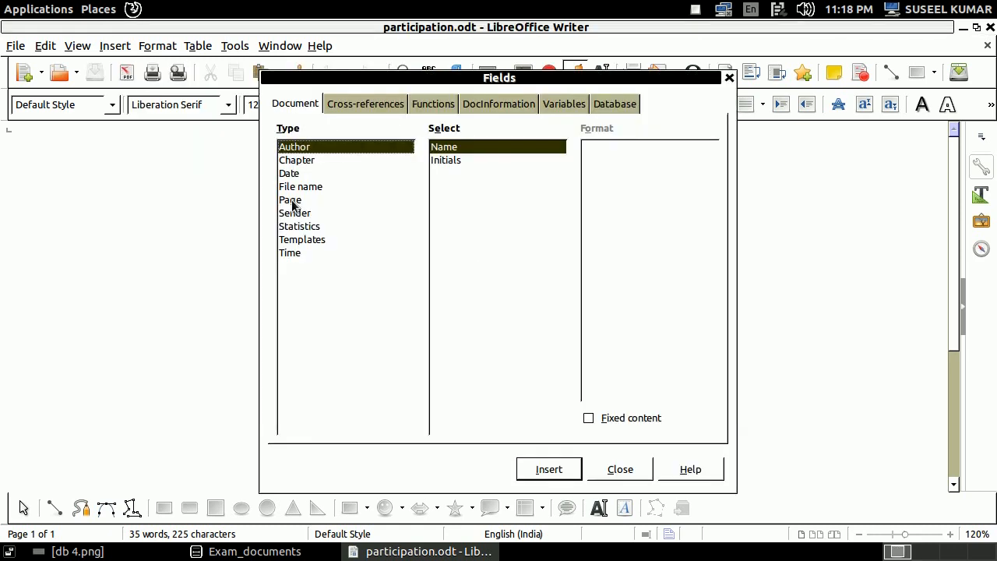
pyautogui.click(610, 103)
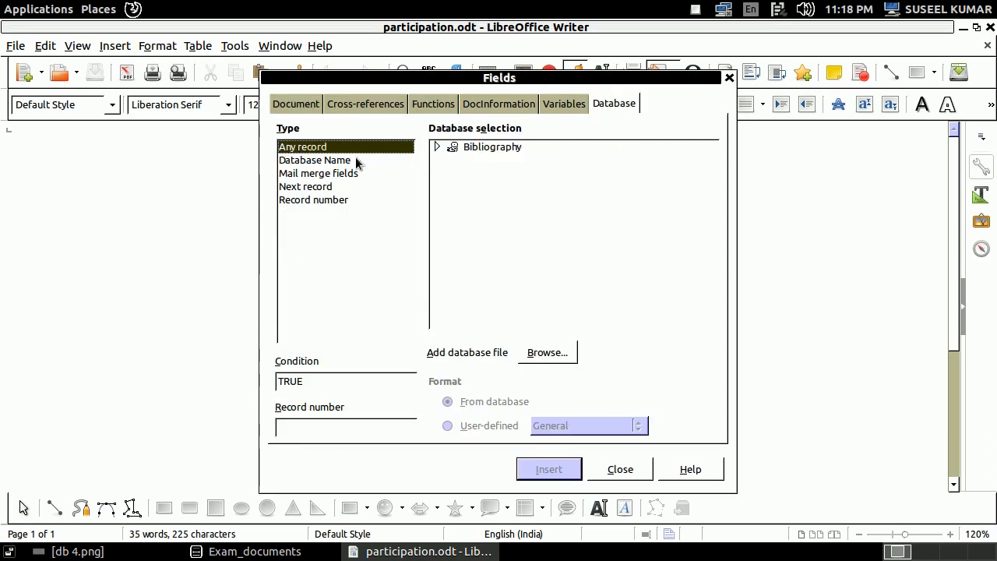
pyautogui.click(316, 175)
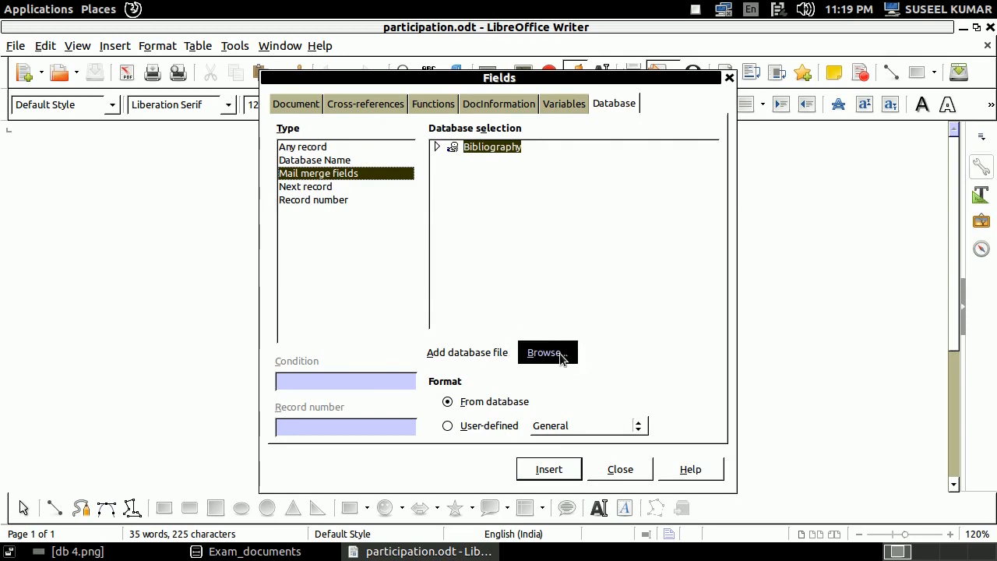
pyautogui.click(549, 353)
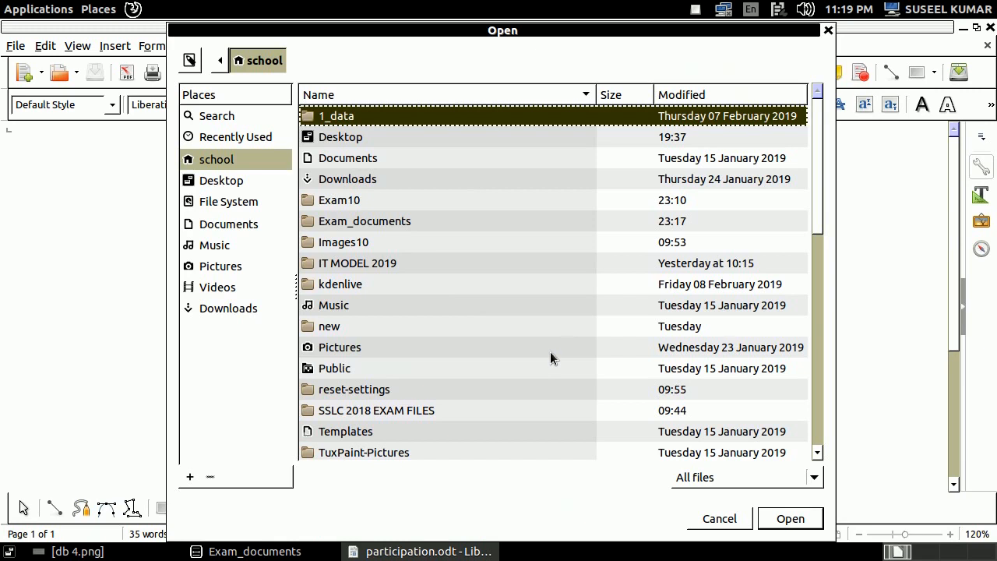
pyautogui.doubleClick(350, 222)
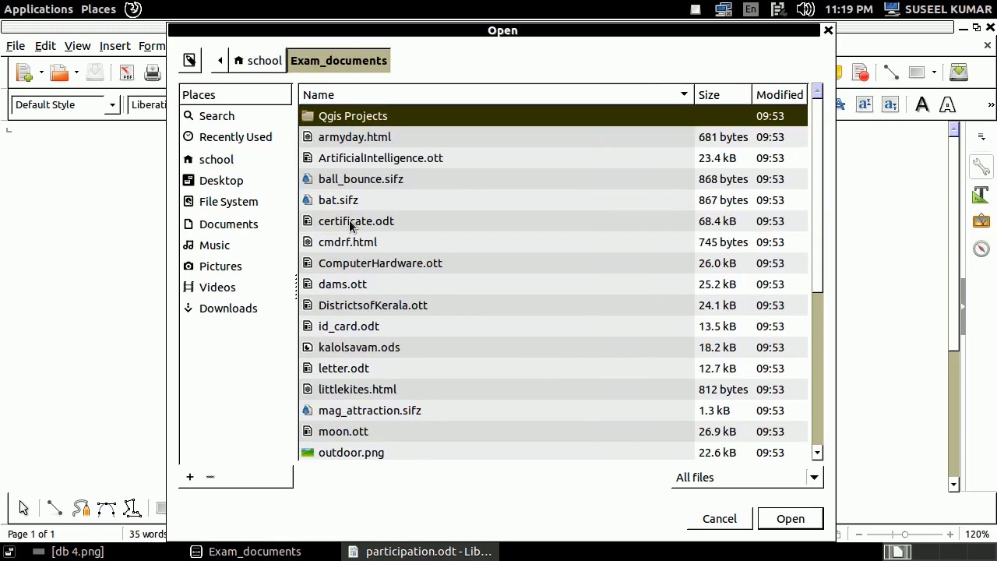
pyautogui.click(372, 353)
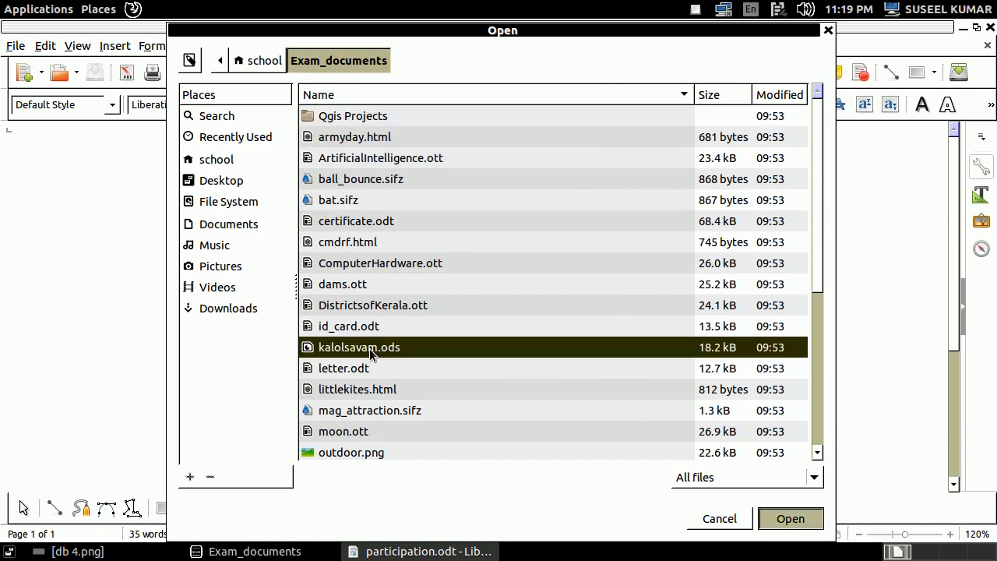
pyautogui.doubleClick(371, 350)
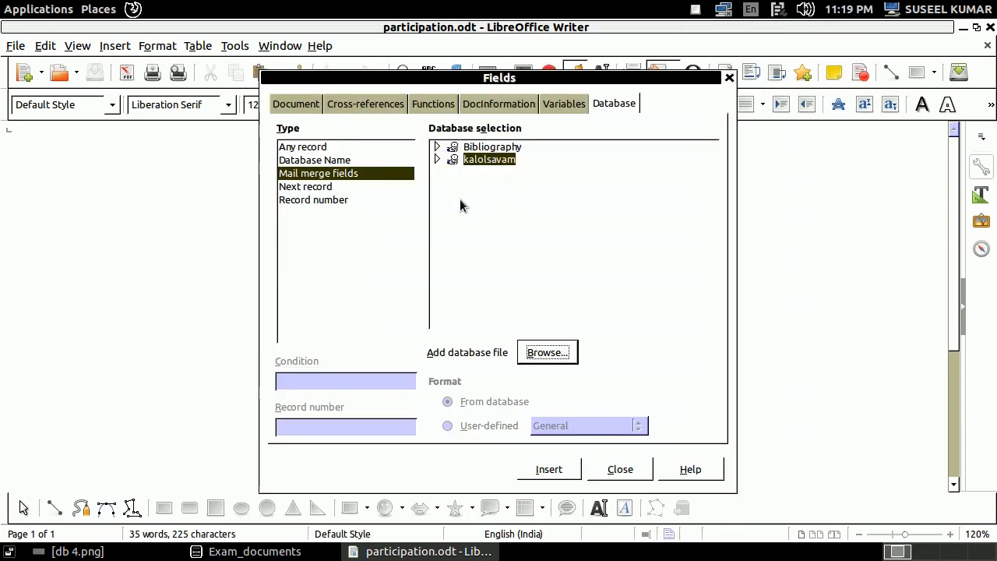
# Insert the Name of Student field from Sheet1 of the kalolsavam database after the "Name of Student :" label
pyautogui.click(436, 159)
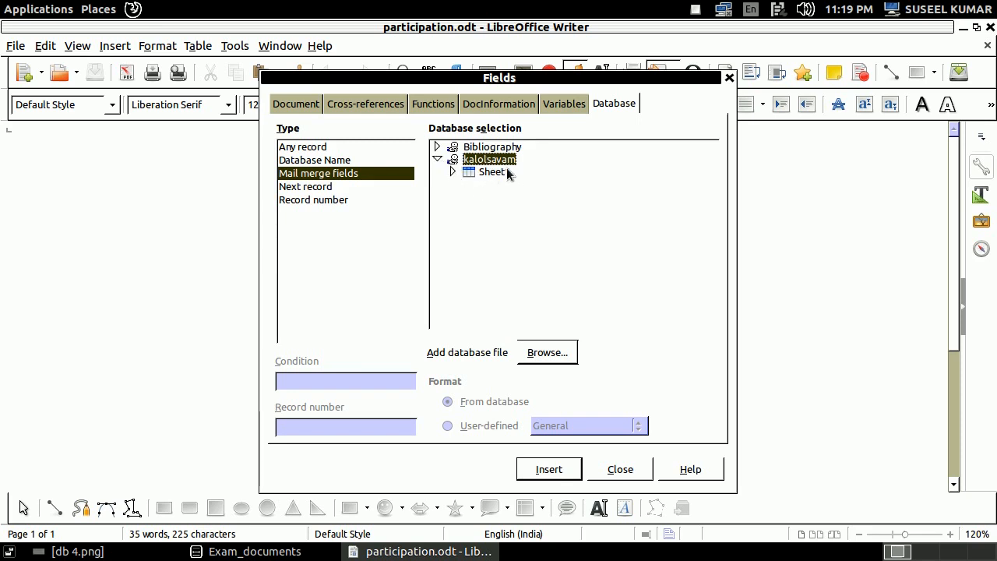
pyautogui.click(453, 173)
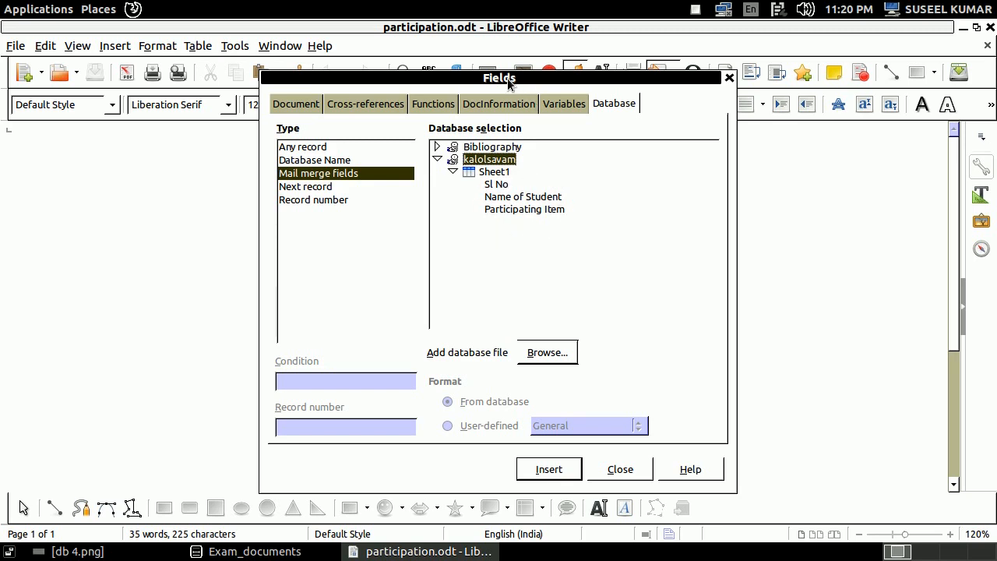
pyautogui.moveTo(402, 78); pyautogui.dragTo(768, 86)
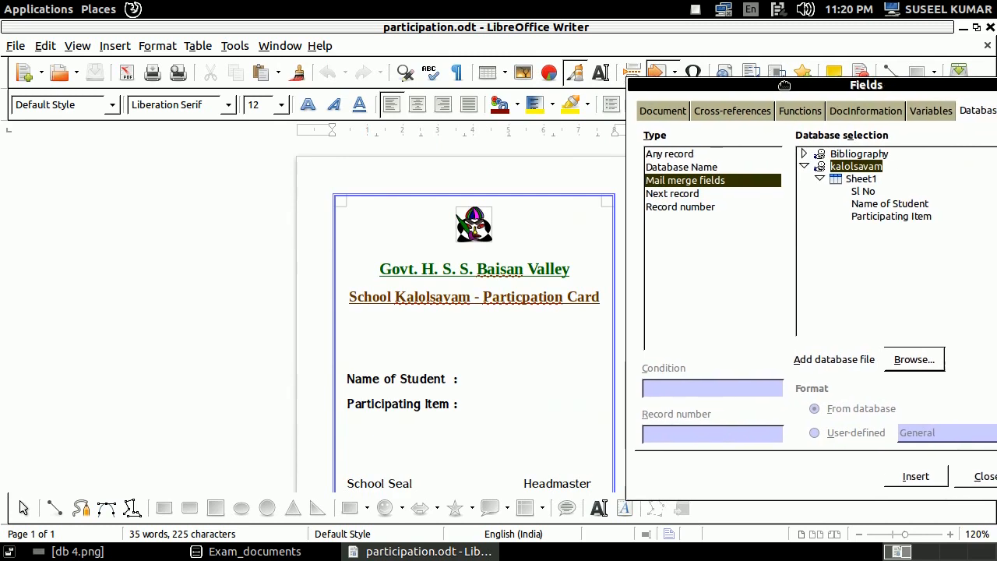
pyautogui.click(468, 391)
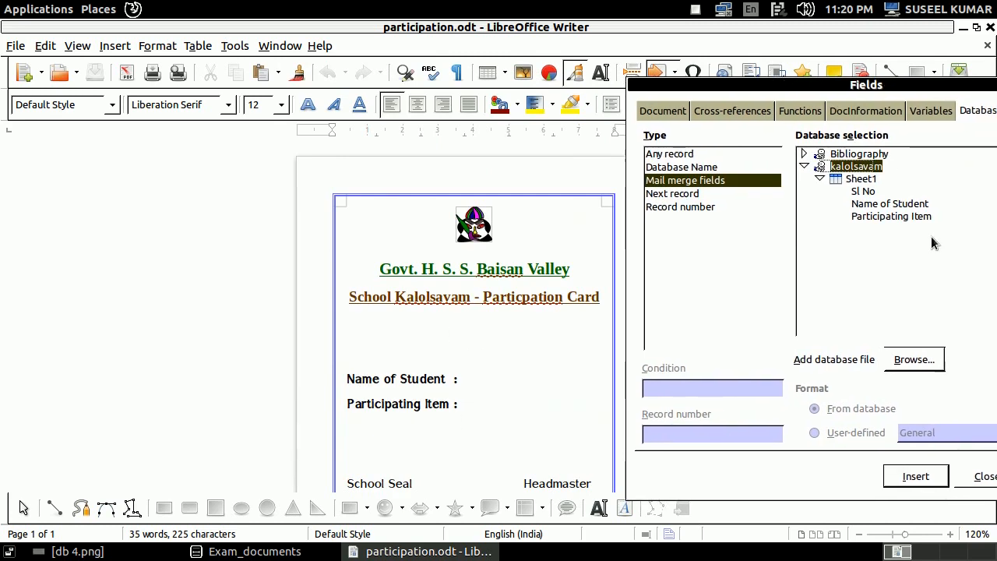
pyautogui.click(903, 205)
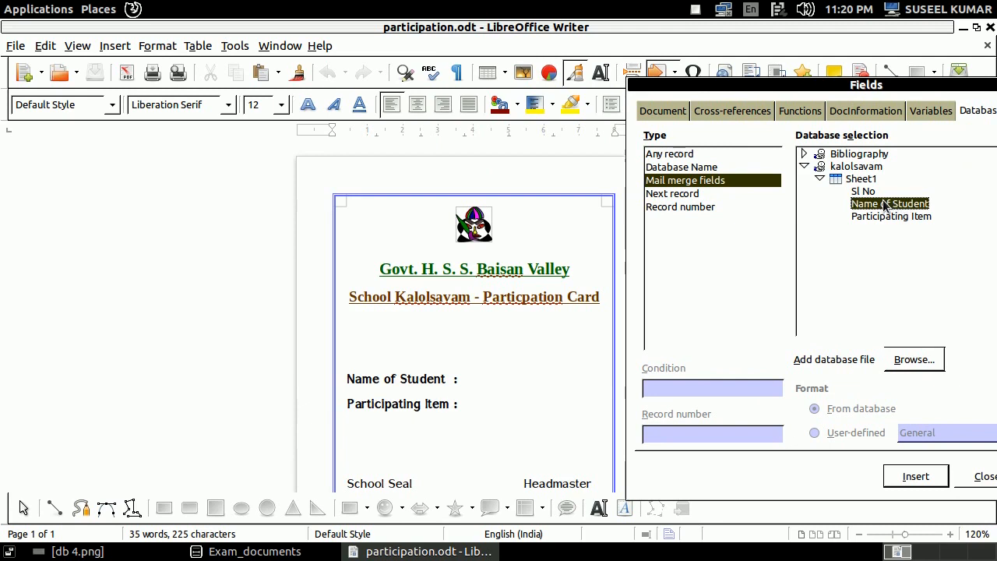
pyautogui.moveTo(885, 205); pyautogui.dragTo(478, 380)
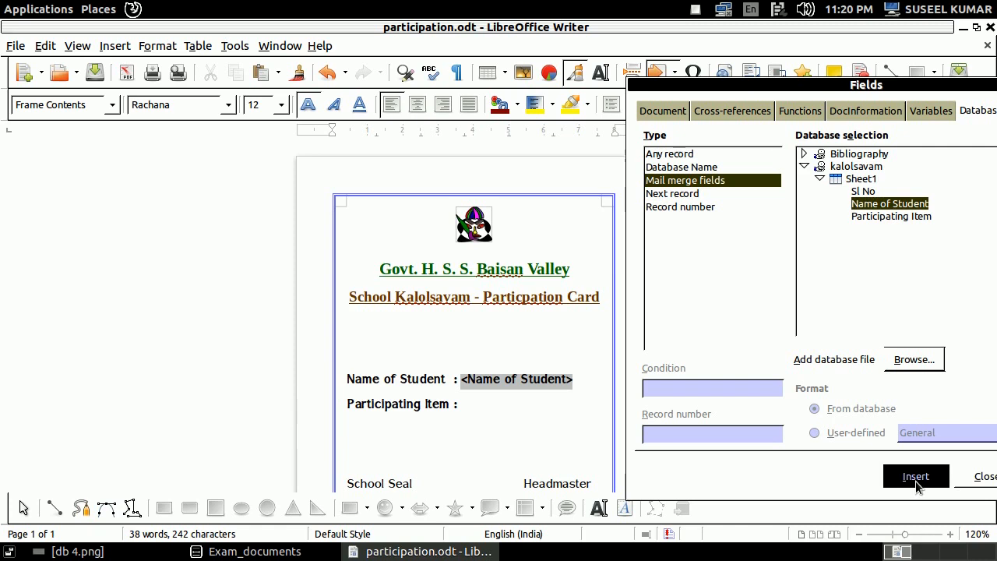
# Insert the Participating Item field after the "Participating Item :" label and close the Fields dialog
pyautogui.click(461, 409)
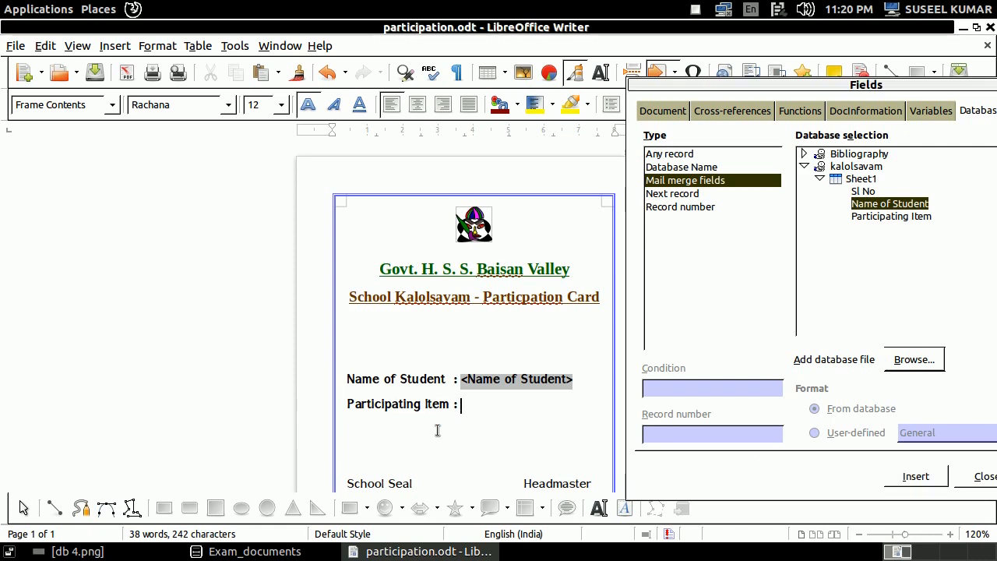
pyautogui.click(894, 225)
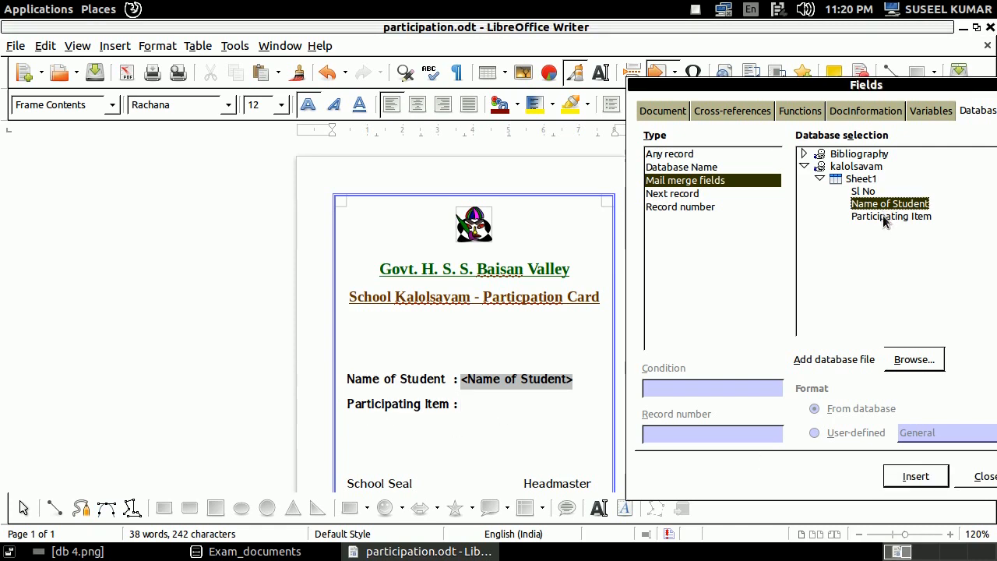
pyautogui.click(883, 216)
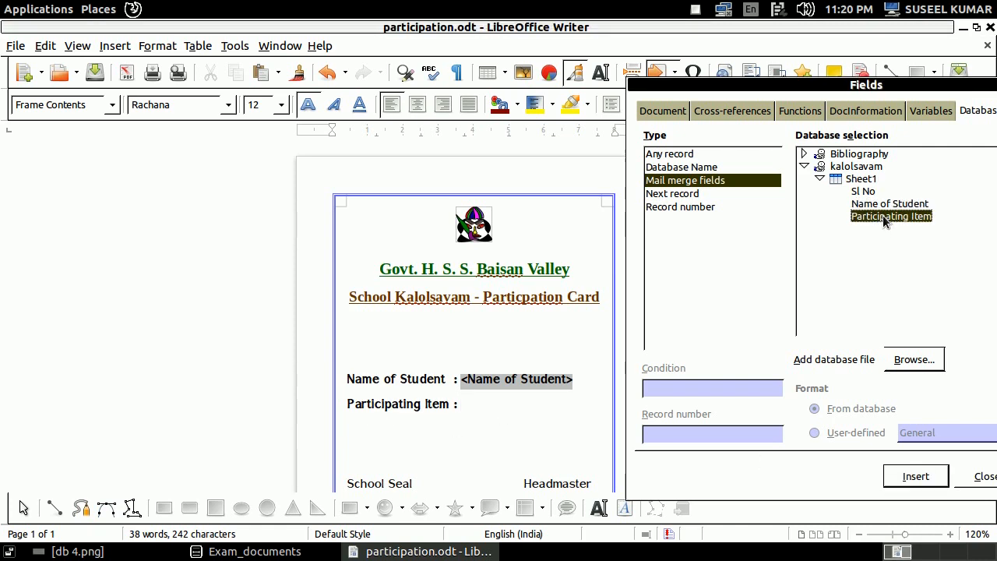
pyautogui.click(915, 477)
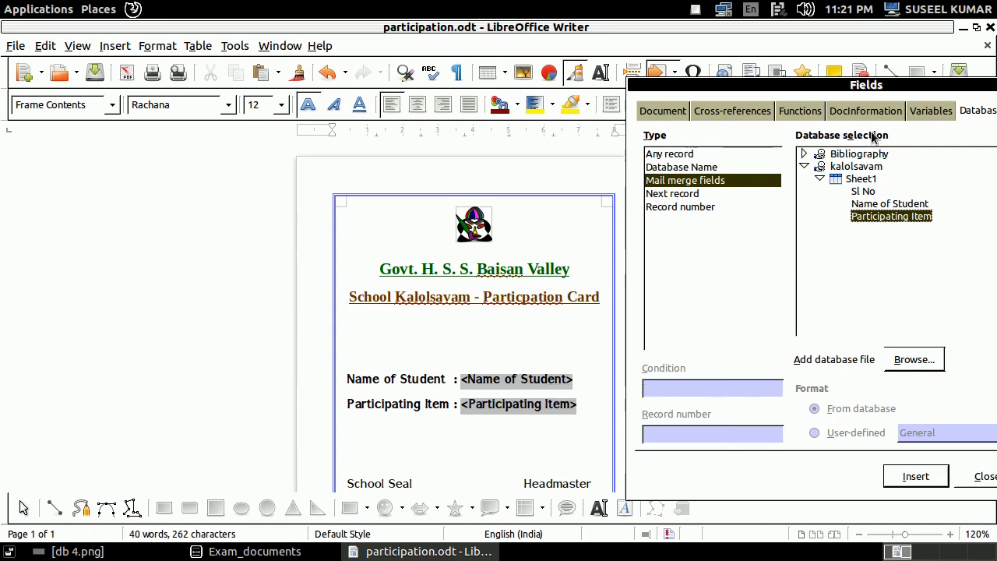
pyautogui.moveTo(868, 85); pyautogui.dragTo(580, 75)
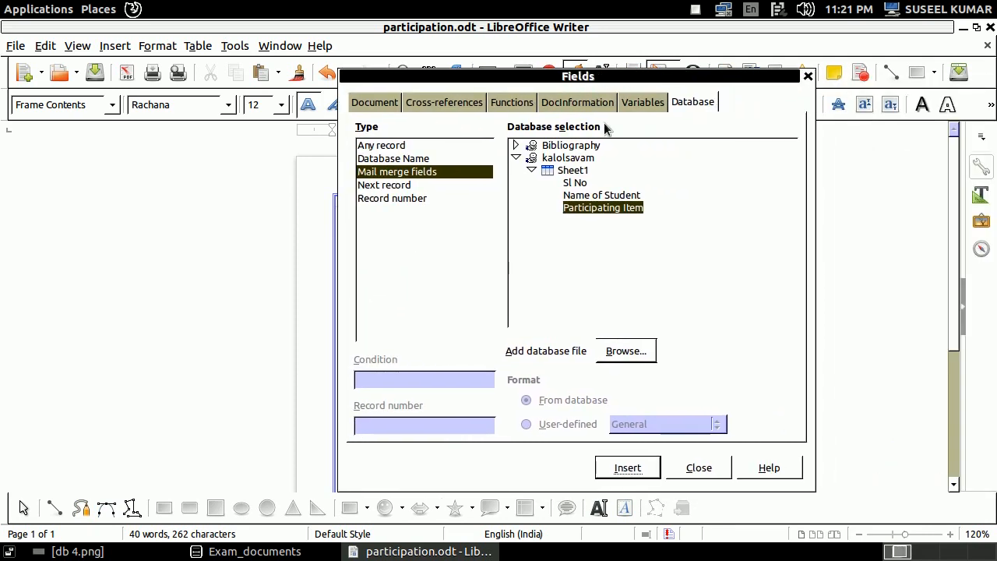
pyautogui.click(698, 471)
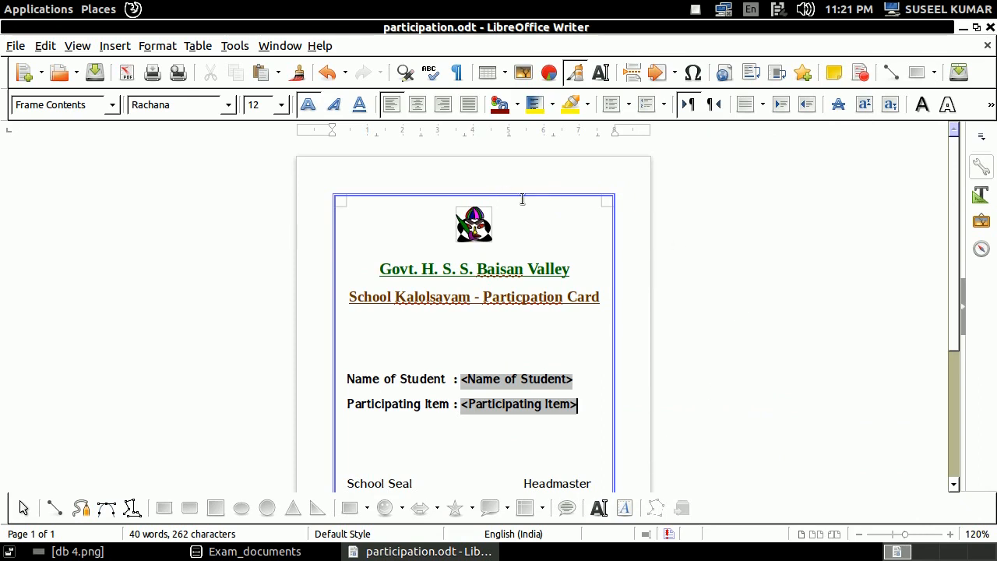
# Print the card as a form letter, with the mail merge output set to a file saved as a single document
pyautogui.click(14, 46)
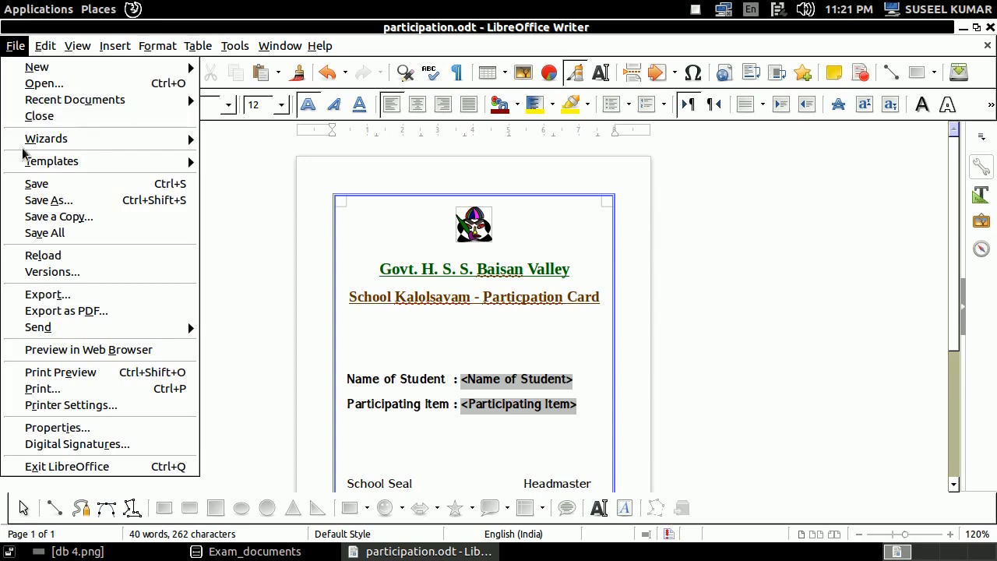
pyautogui.click(33, 391)
pyautogui.click(511, 306)
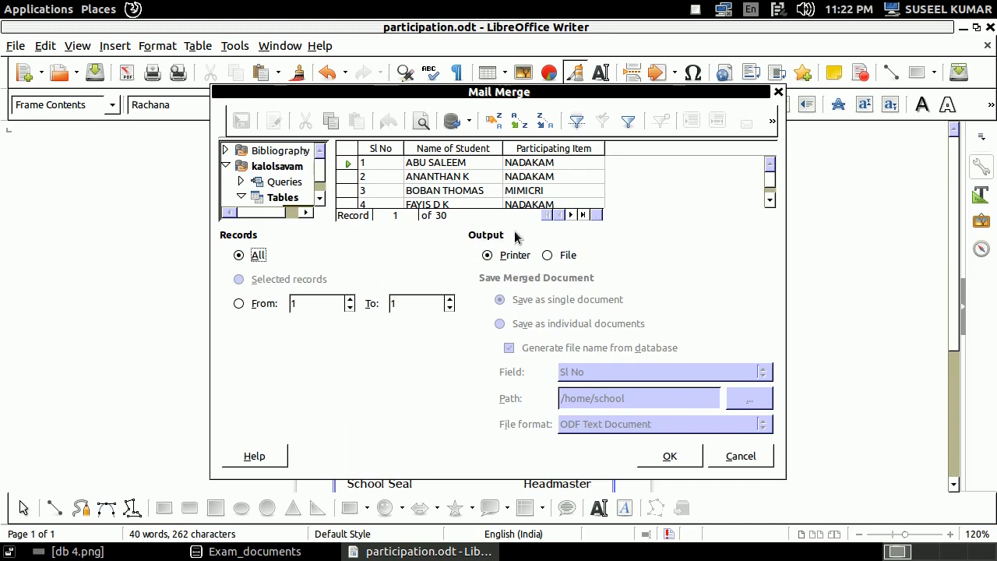
pyautogui.click(547, 255)
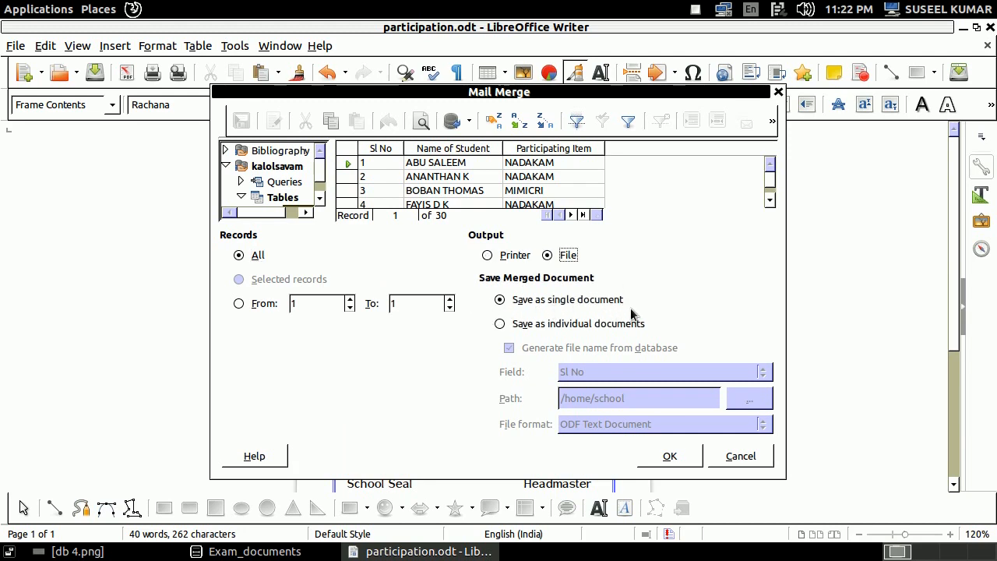
pyautogui.click(670, 457)
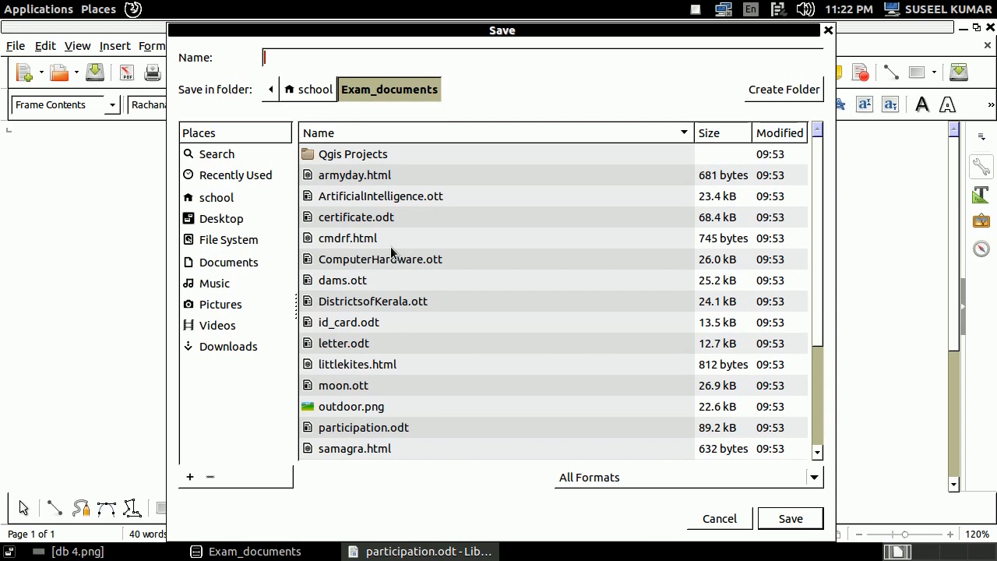
# Save the merged document as 223333_2 in the Exam10 folder of Home
pyautogui.click(223, 197)
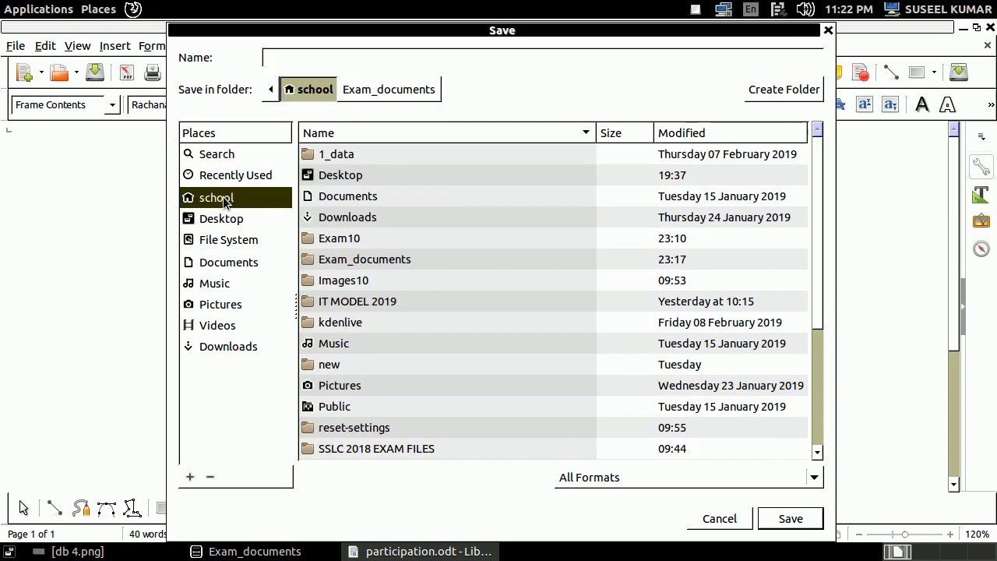
pyautogui.doubleClick(346, 241)
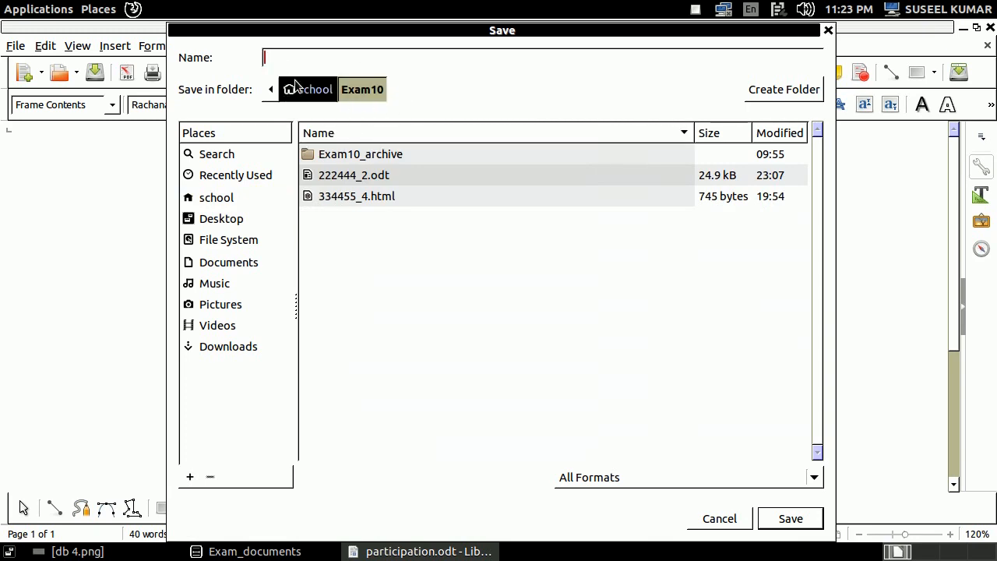
pyautogui.write('223333')
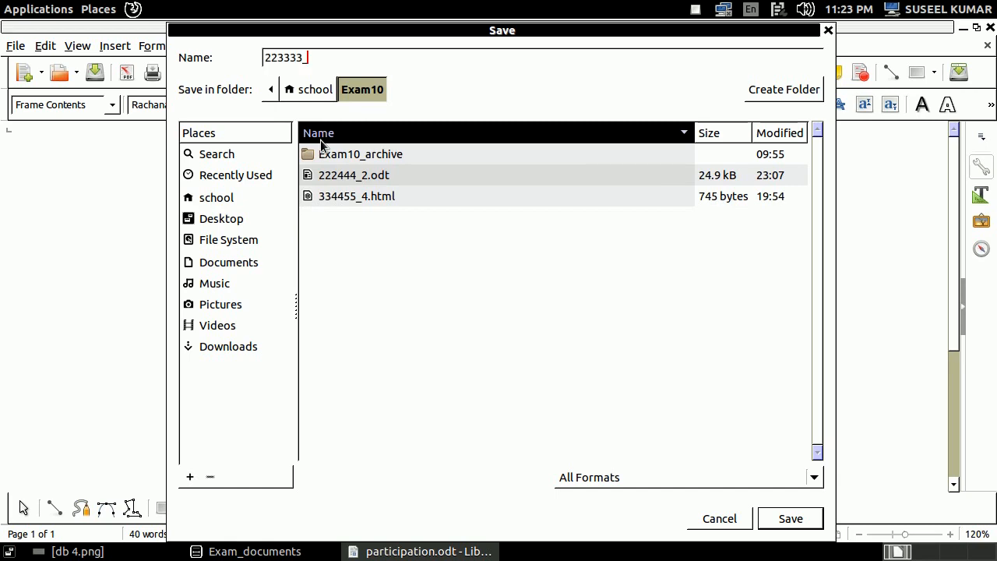
pyautogui.write('_2')
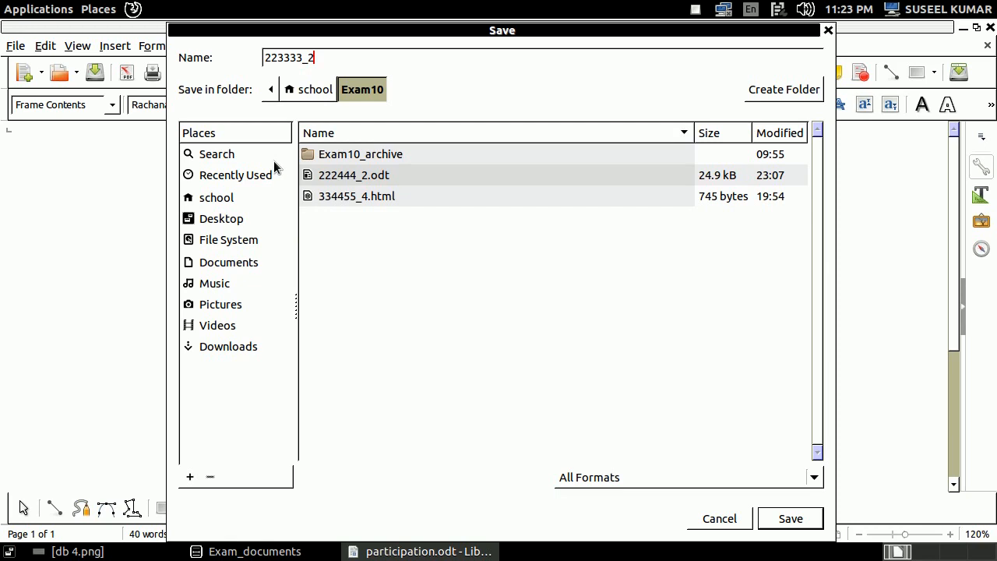
pyautogui.click(793, 521)
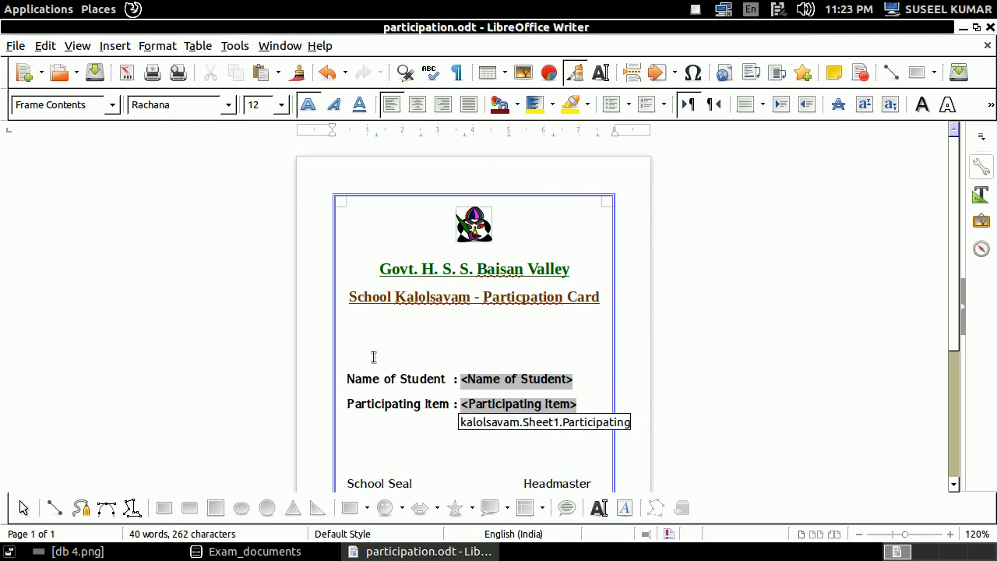
# Open the merged file 223333_2.odt from the Exam10 folder of Home and check the student name and participating item on its cards
pyautogui.click(99, 9)
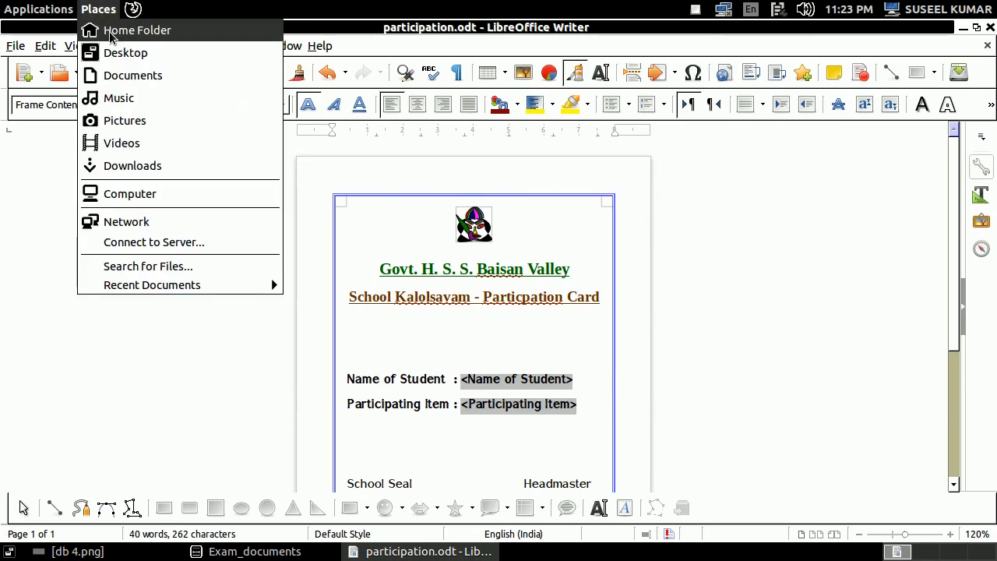
pyautogui.click(112, 32)
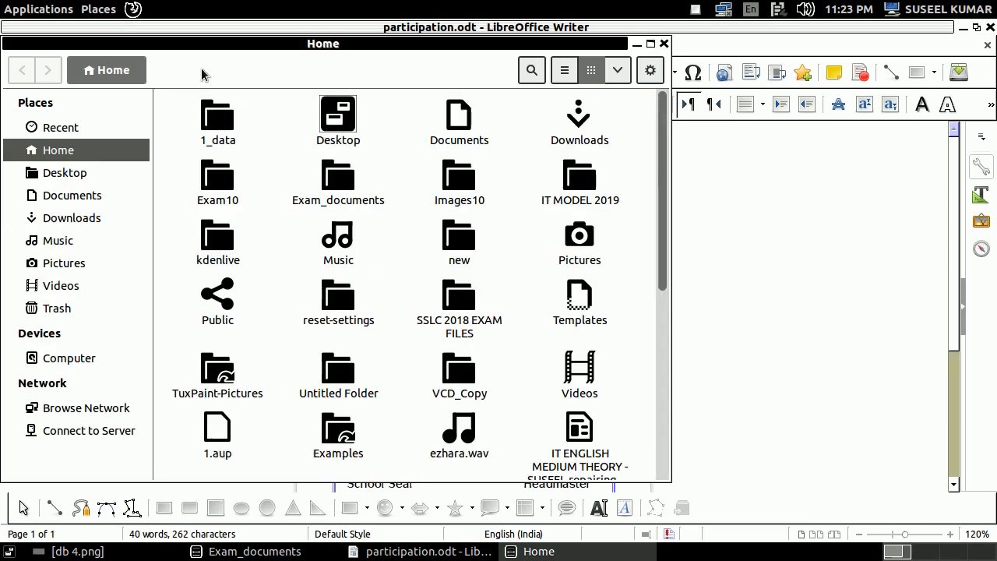
pyautogui.doubleClick(222, 181)
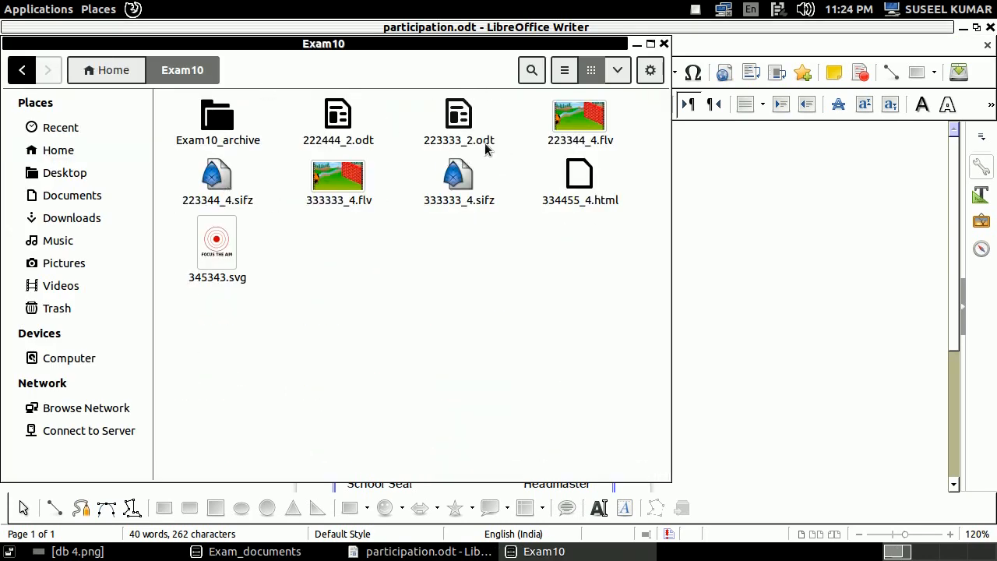
pyautogui.doubleClick(460, 117)
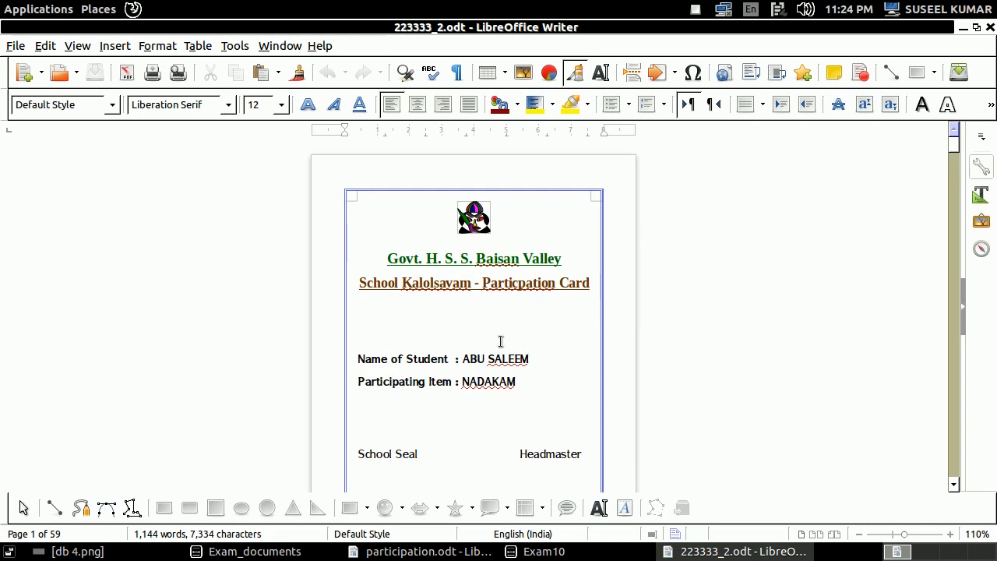
pyautogui.scroll(-20, 498, 343)
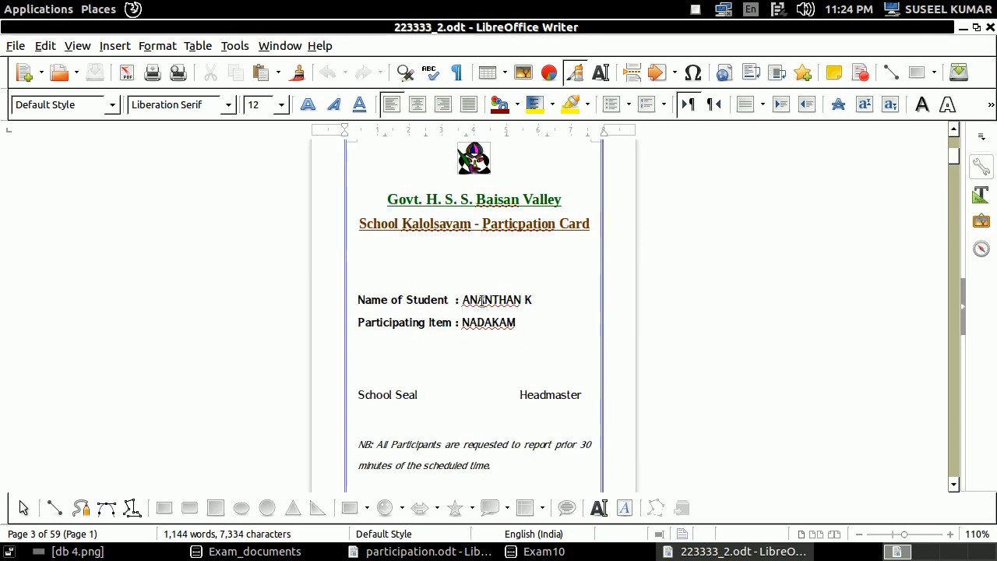
pyautogui.scroll(-20, 534, 354)
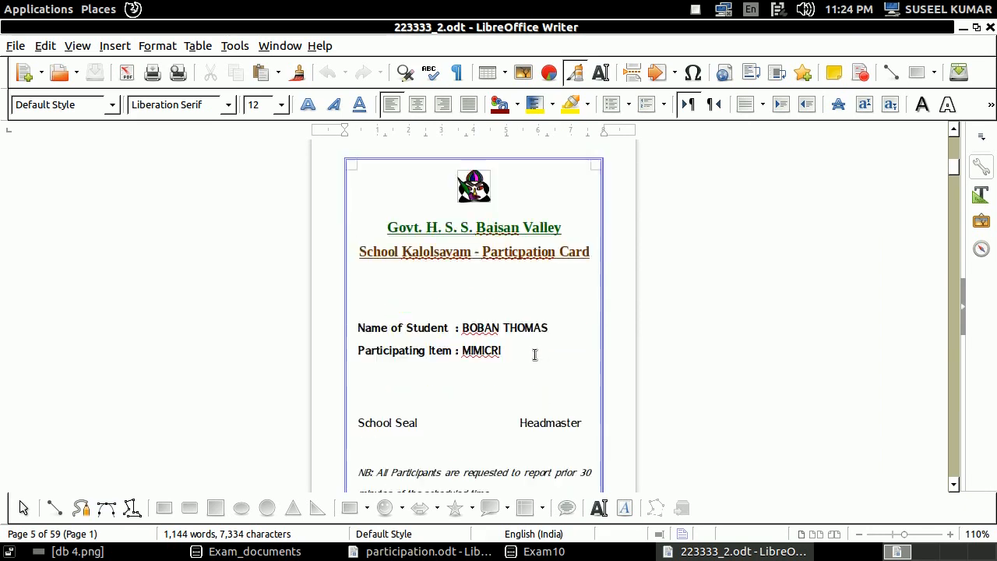
pyautogui.scroll(-1, 534, 354)
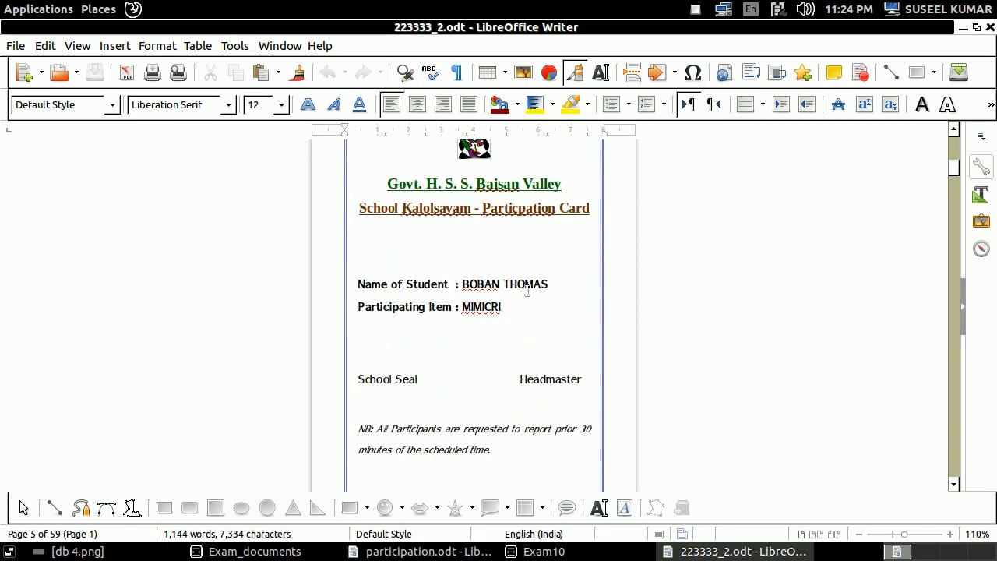